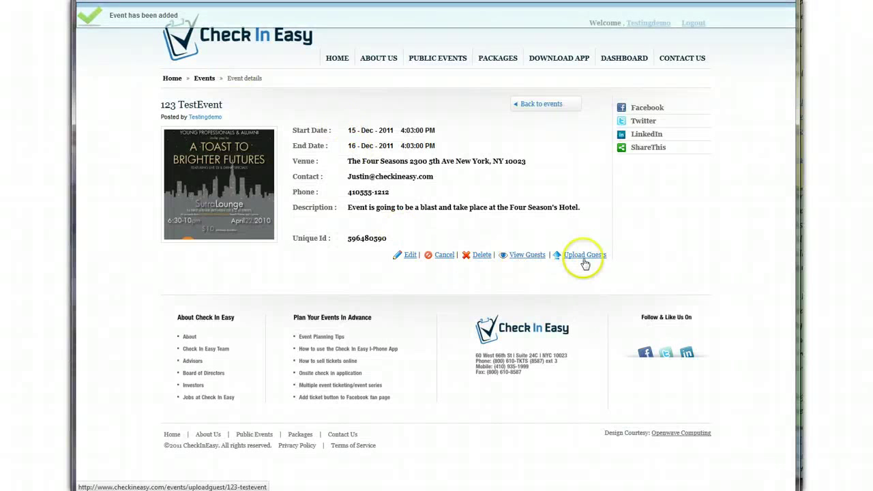
- Open the guest upload page for 123 TestEvent, and switch to the guest list spreadsheet in Excel
left_click(585, 257)
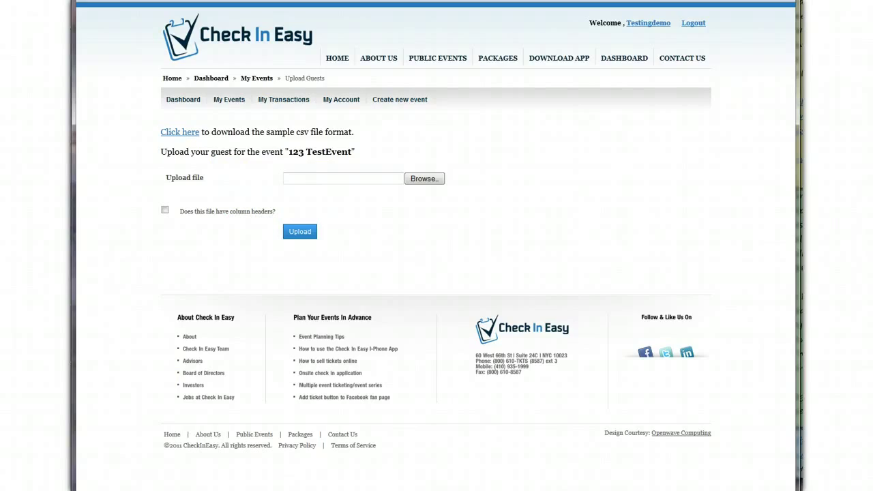
left_click(95, 487)
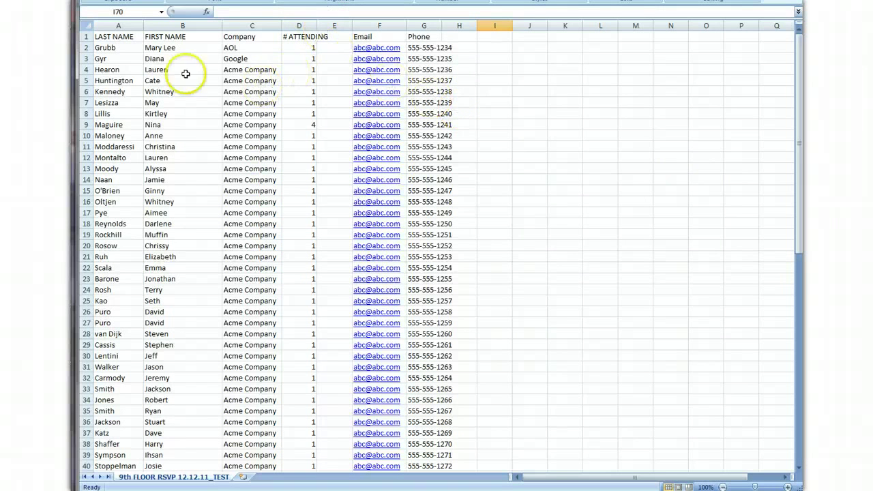
- Examine the LAST NAME, FIRST NAME, Company and # ATTENDING headers of the guest list
left_click(125, 36)
left_click(167, 36)
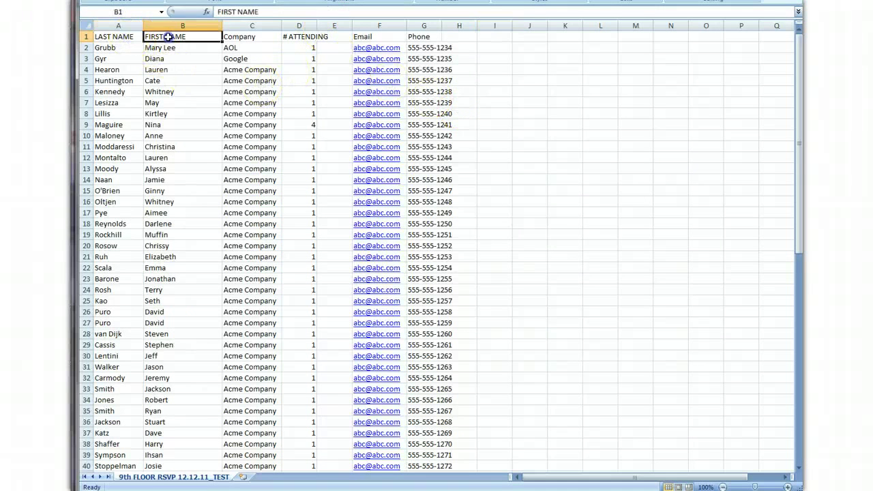
left_click(233, 36)
left_click(308, 35)
- Delete the empty column between # ATTENDING and Email, and widen the # ATTENDING and Email columns
left_click_drag(314, 27, 339, 26)
right_click(357, 26)
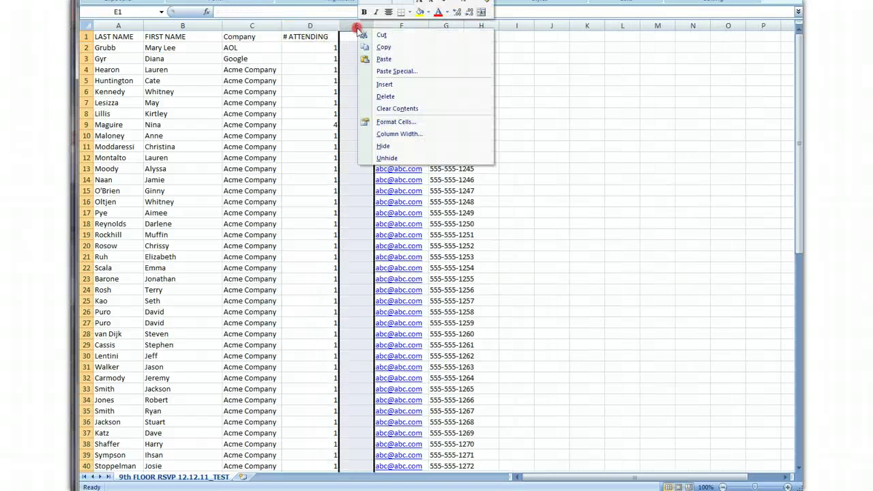
left_click(382, 93)
left_click_drag(393, 26, 404, 25)
left_click(471, 43)
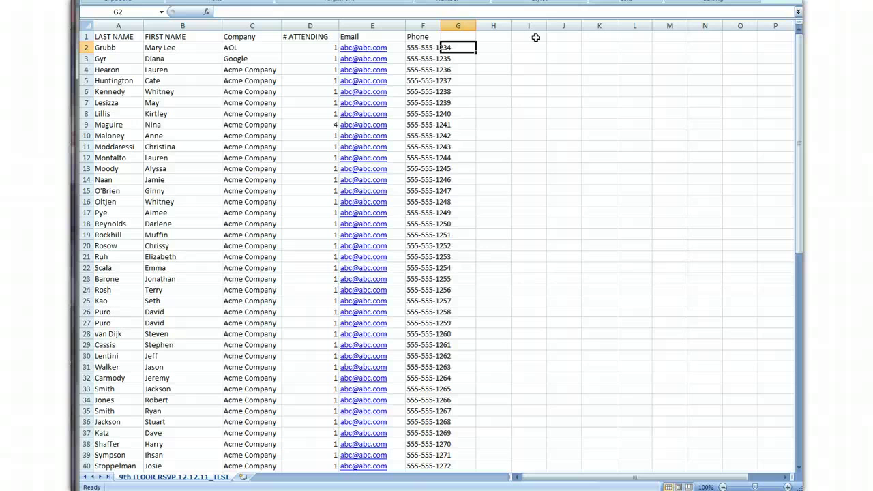
left_click(86, 36)
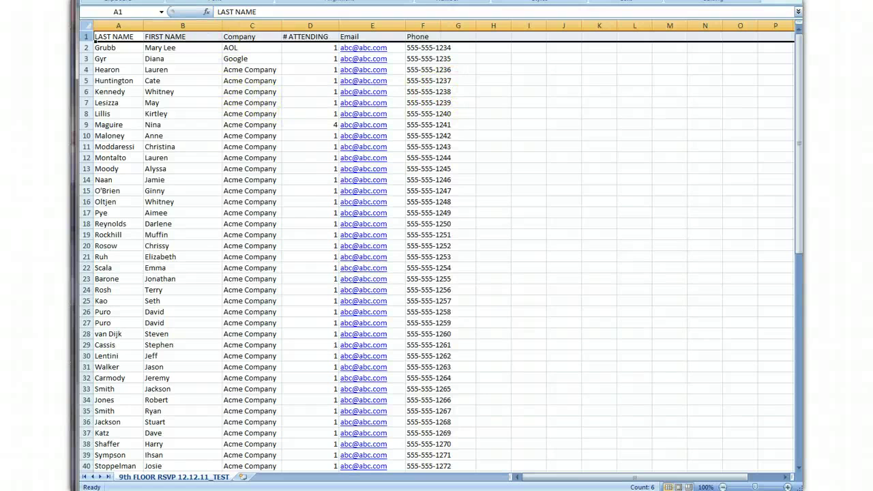
- Try to save the demolist workbook in the CSV (Comma delimited) format
key("alt+f")
mouse_move(117, 61)
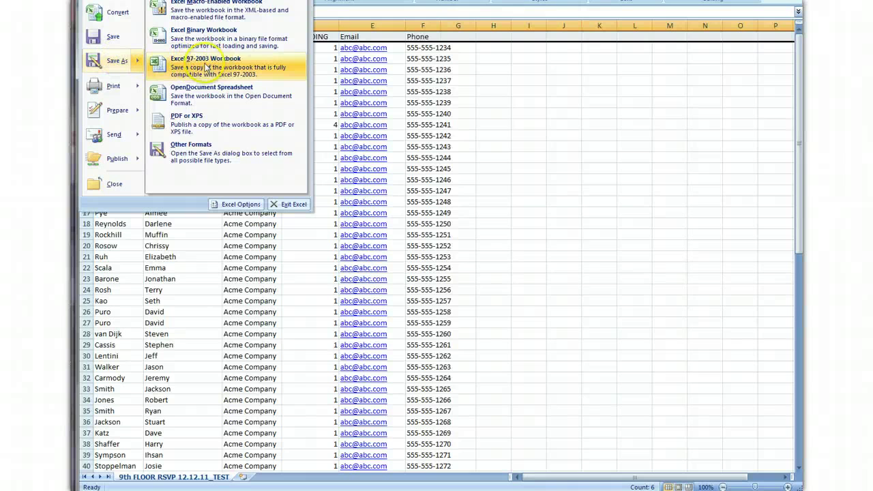
left_click(194, 148)
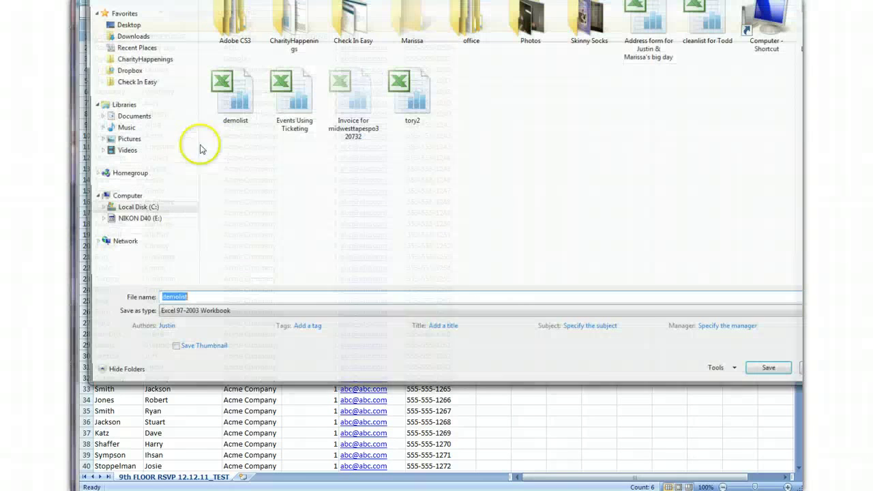
left_click(229, 313)
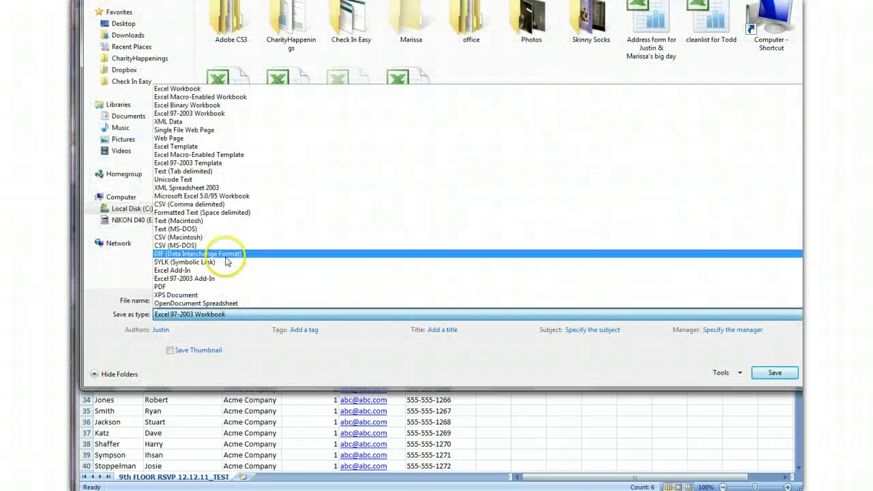
left_click(205, 204)
key("Return")
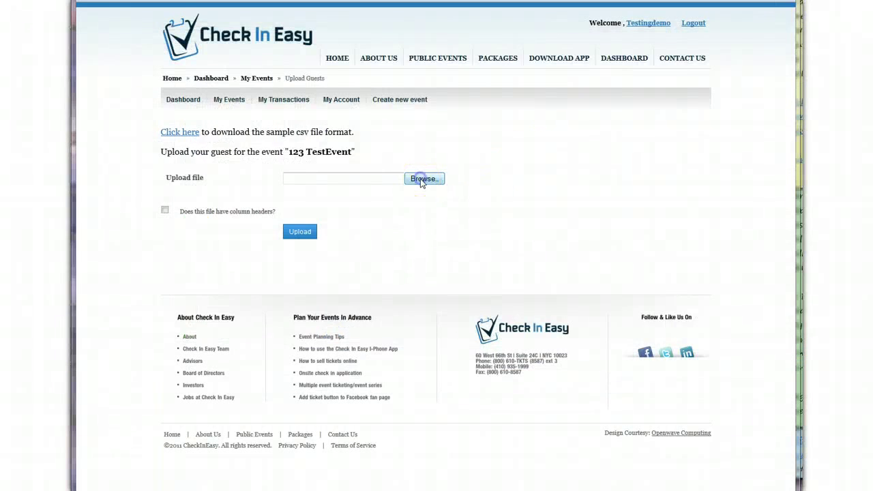
- Upload the demolist workbook from the desktop as the event's guest list, marking the file as having column headers
left_click(421, 179)
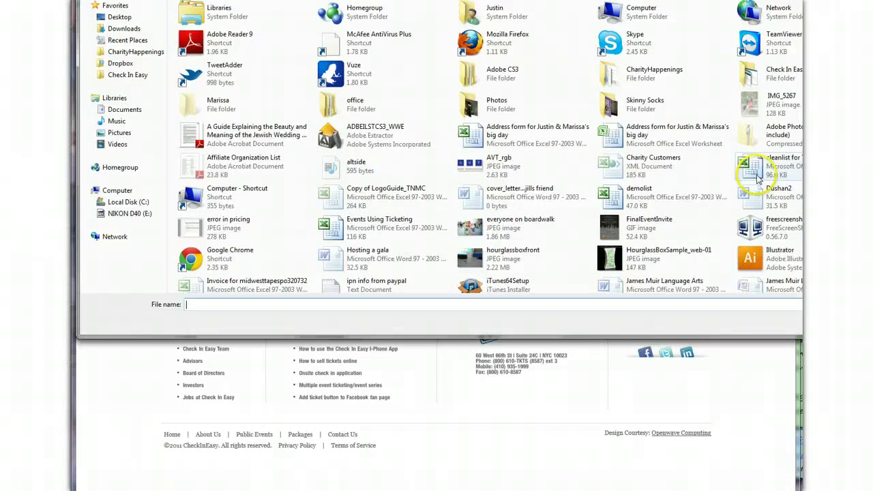
left_click(618, 198)
double_click(618, 198)
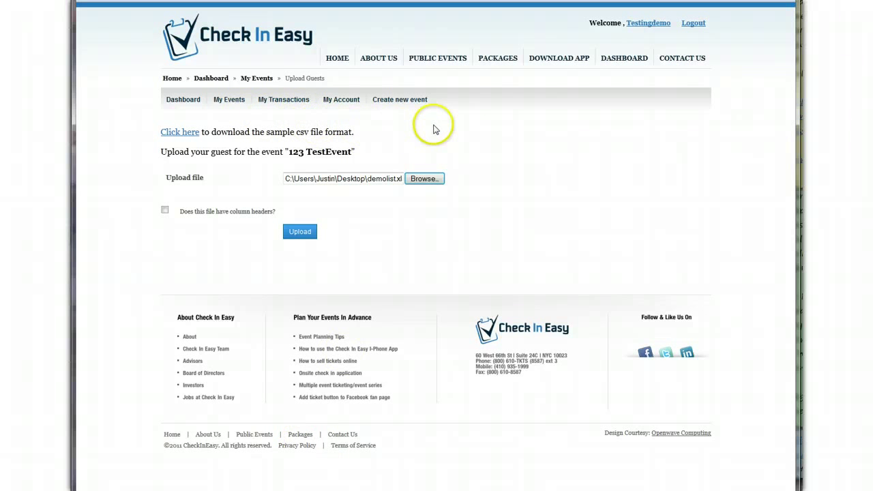
left_click(164, 210)
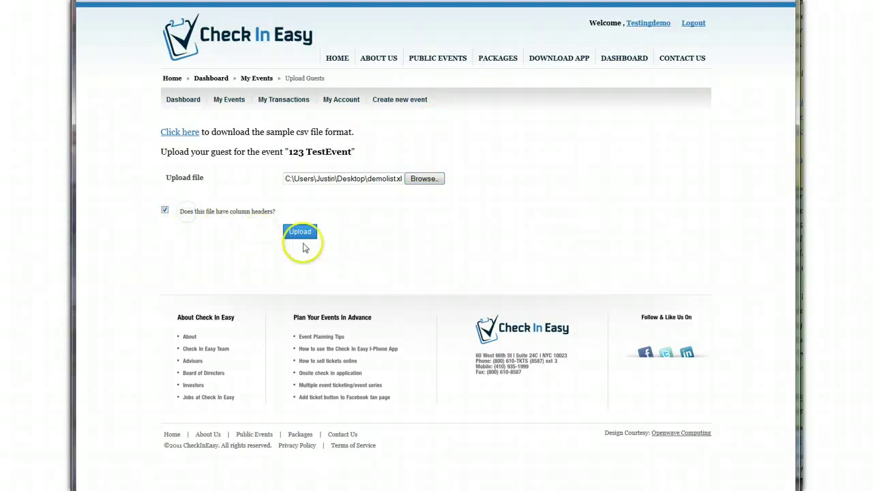
left_click(304, 233)
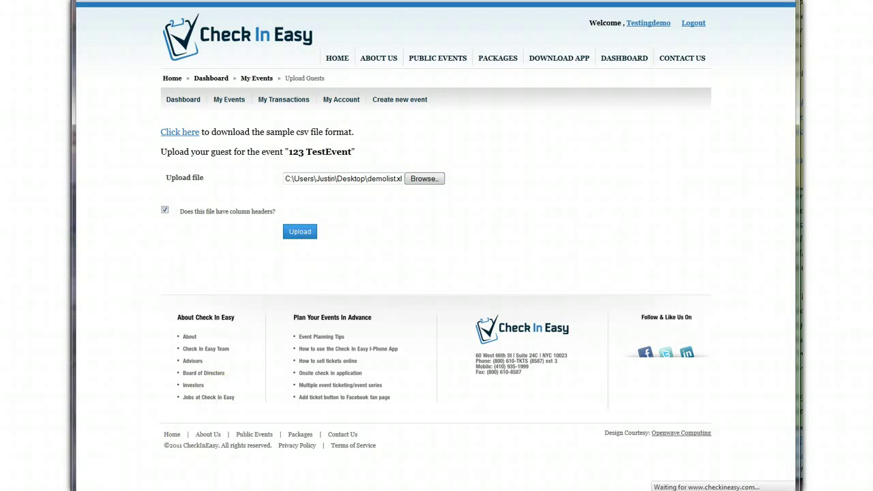
- Compare the available check-ins with the total uploaded count, and view the check-in packages on offer
scroll(561, 246, "down", 2)
scroll(552, 229, "up", 1)
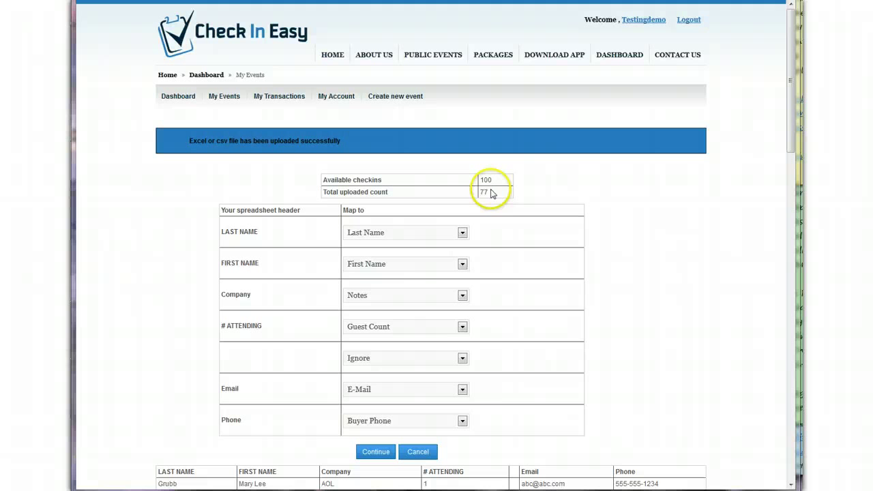
left_click(487, 179)
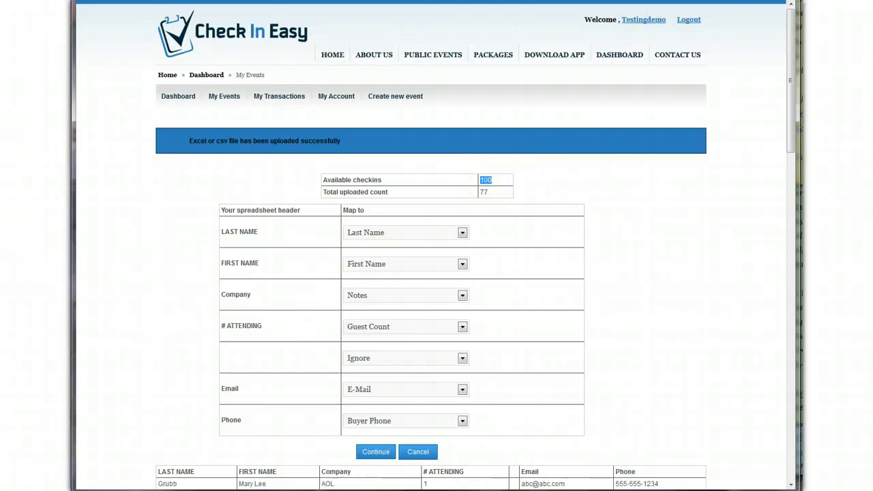
left_click(493, 56)
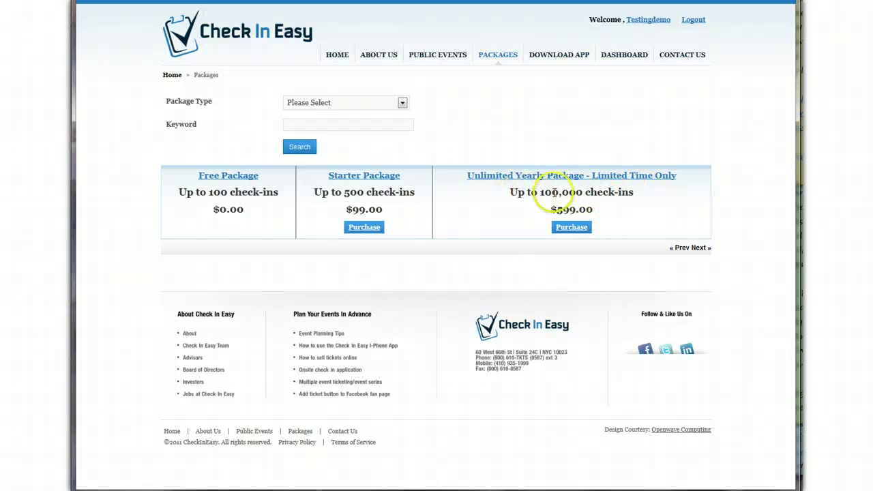
mouse_move(559, 198)
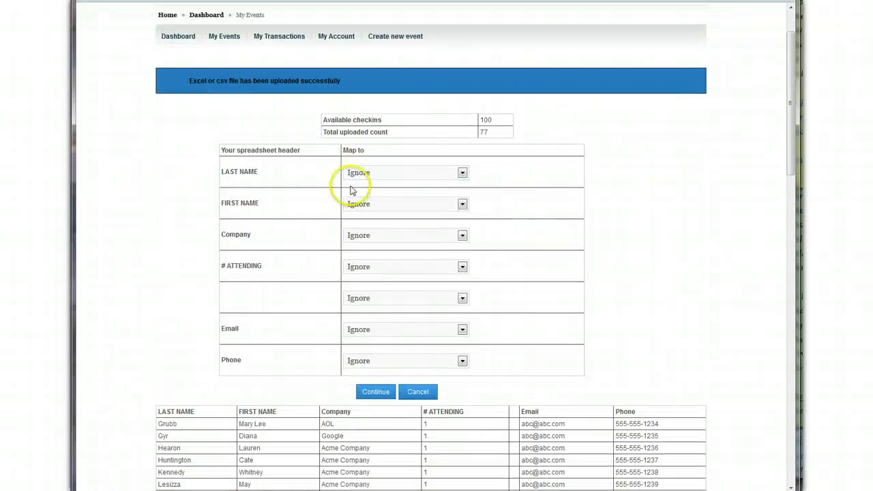
- Map the LAST NAME spreadsheet header to Last Name and the FIRST NAME header to First Name
left_click_drag(235, 173, 258, 172)
left_click(375, 175)
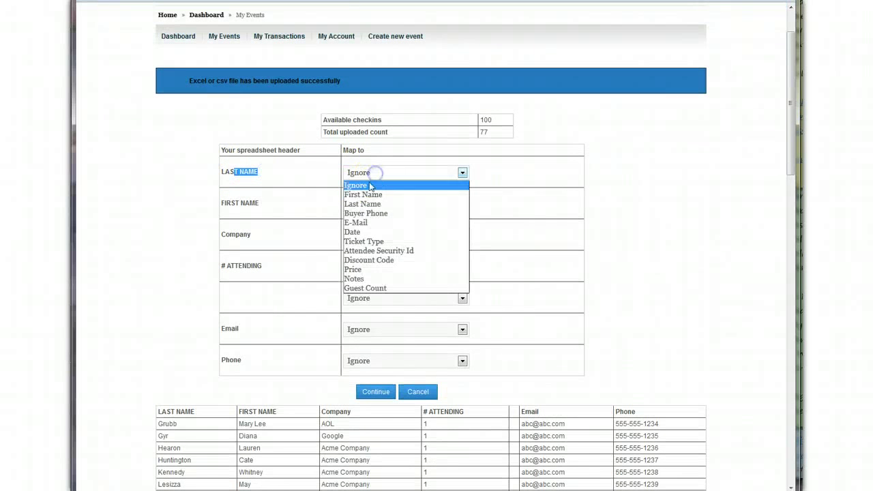
left_click(371, 201)
left_click(369, 203)
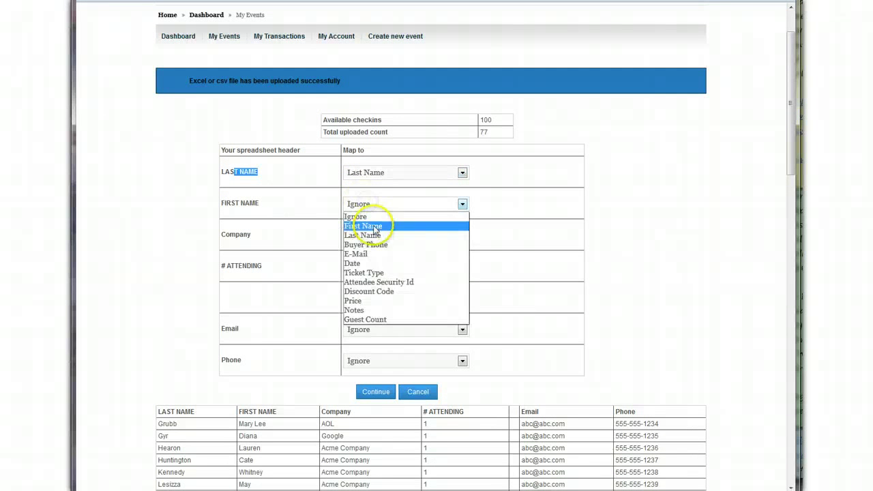
left_click(372, 226)
- Map the Company header to Notes and the # ATTENDING header to Guest Count
left_click(366, 236)
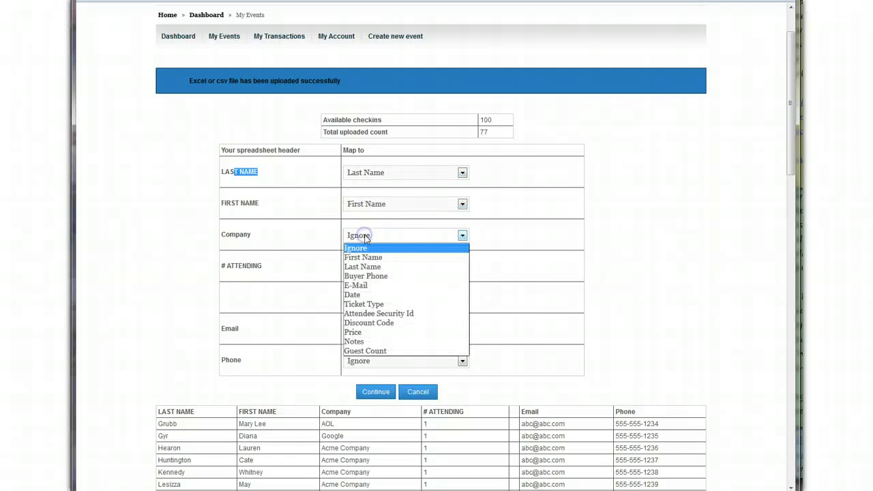
left_click(363, 342)
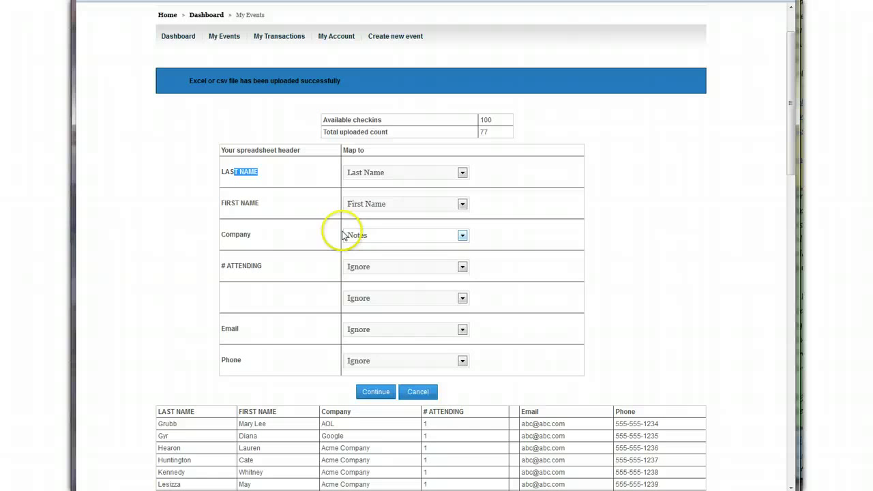
left_click(353, 235)
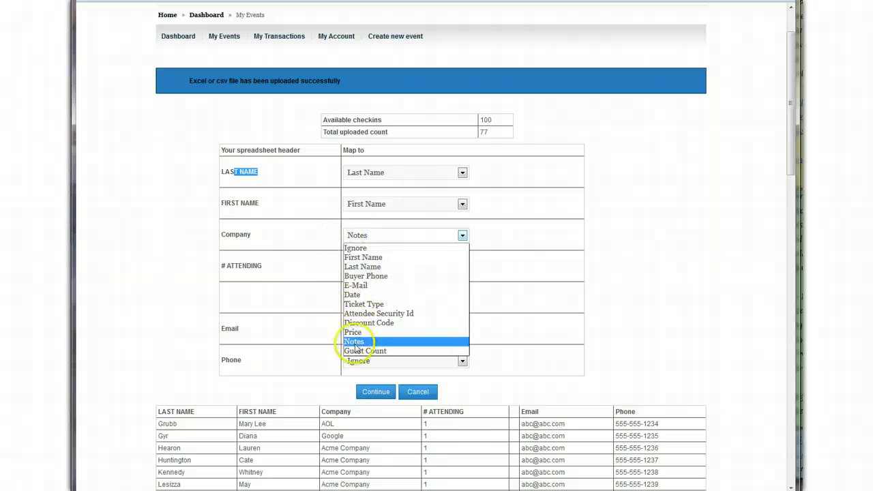
left_click(355, 341)
left_click(370, 267)
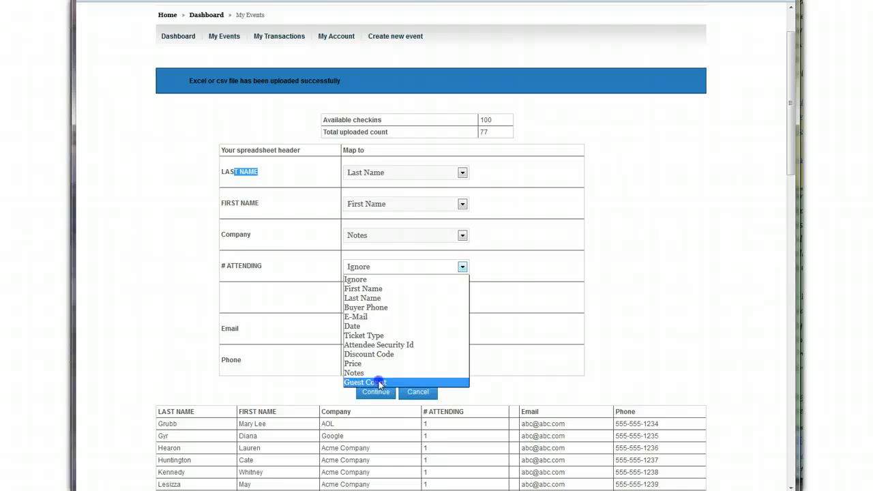
left_click(380, 383)
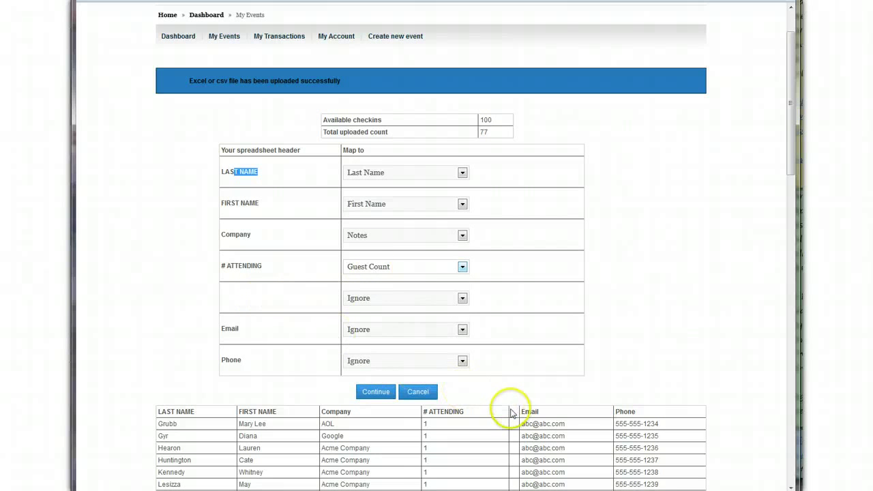
- Map the Email header to E-Mail and the Phone header to Buyer Phone, leaving the blank column ignored
scroll(516, 414, "down", 2)
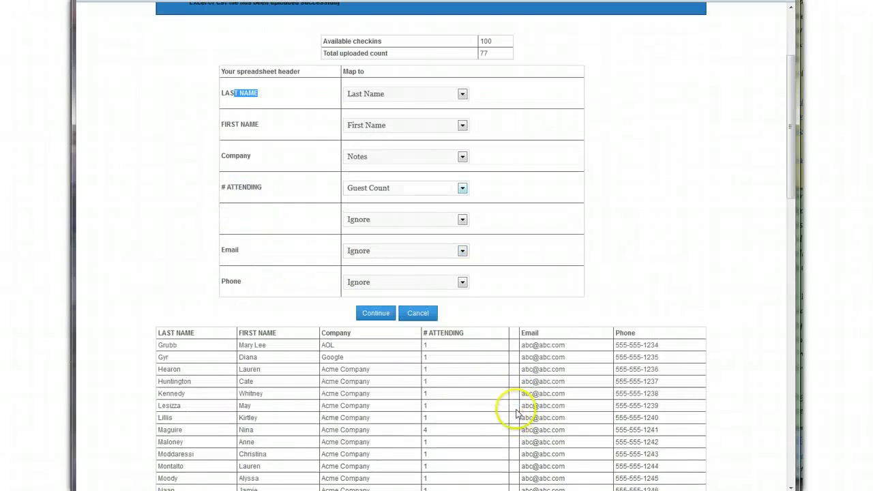
left_click(519, 334)
scroll(457, 298, "up", 1)
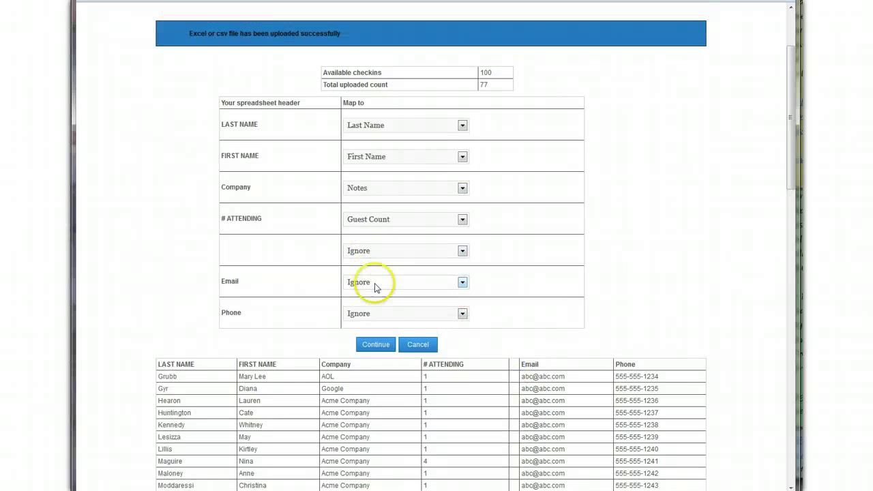
left_click(375, 282)
left_click(360, 332)
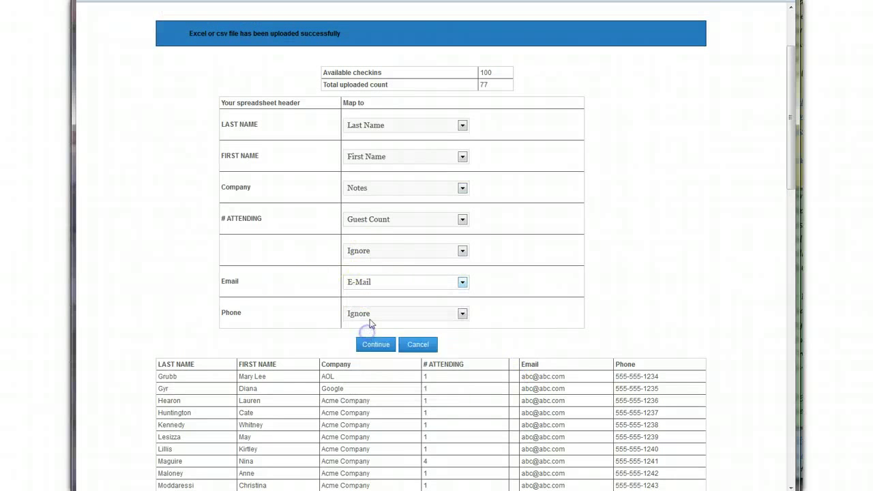
left_click(375, 314)
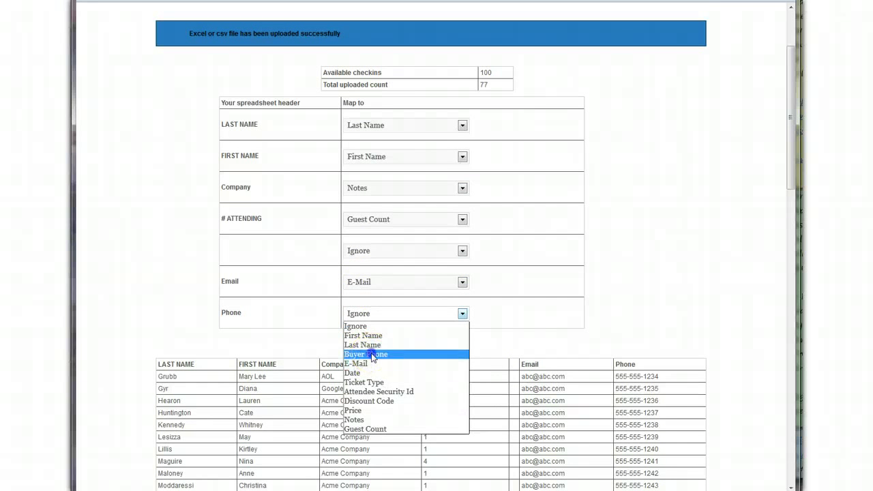
left_click(382, 354)
- Review the uploaded guest preview below the mapping, highlighting the guest with 4 attending
scroll(511, 338, "down", 2)
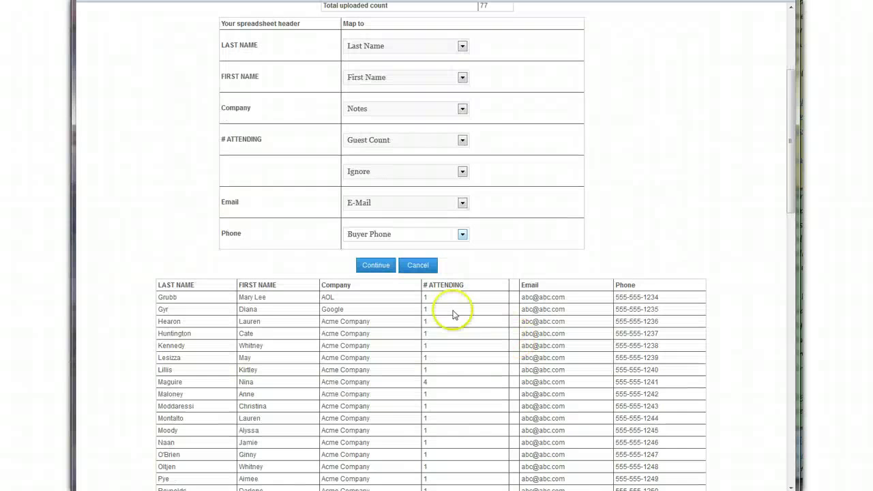
scroll(497, 302, "down", 2)
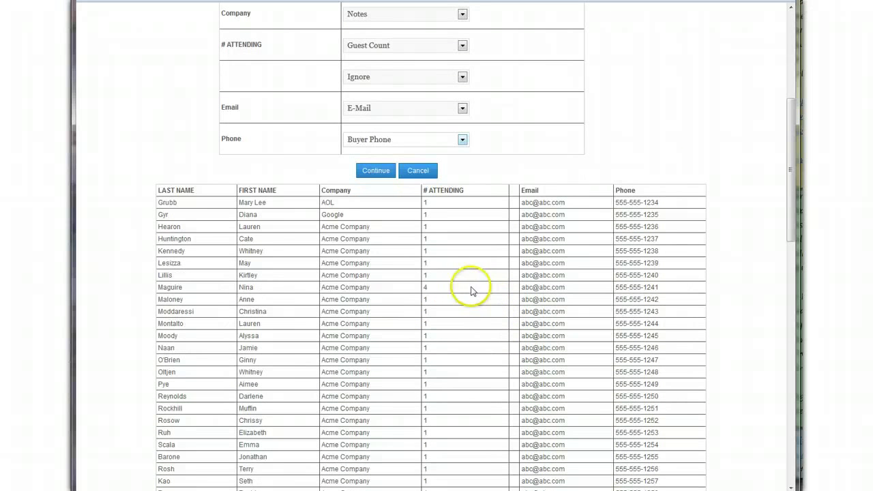
left_click_drag(158, 287, 193, 292)
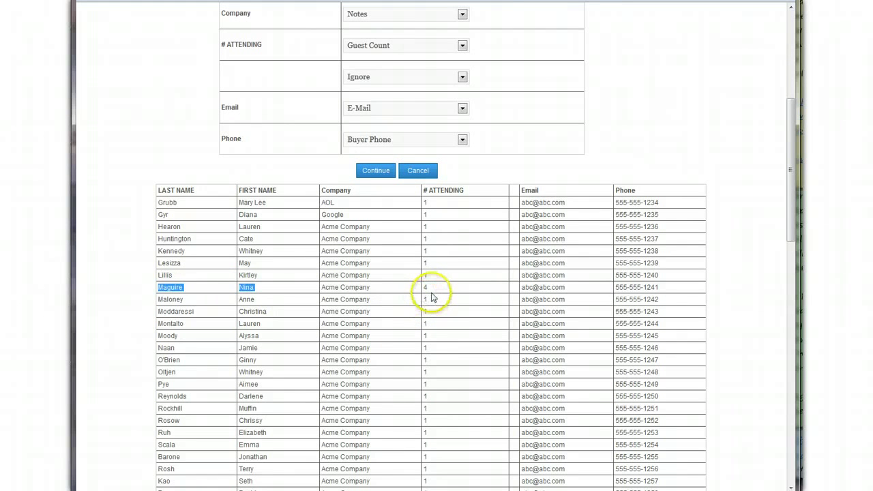
left_click_drag(434, 292, 425, 287)
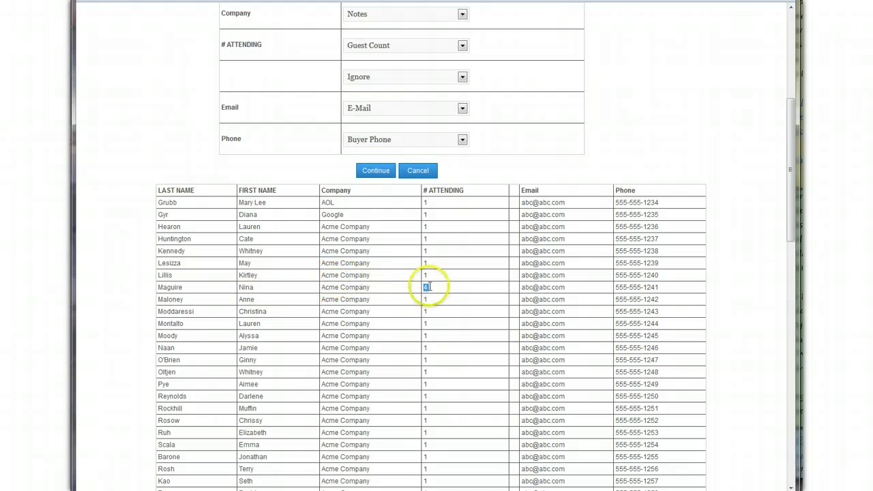
scroll(425, 287, "up", 3)
scroll(448, 240, "down", 1)
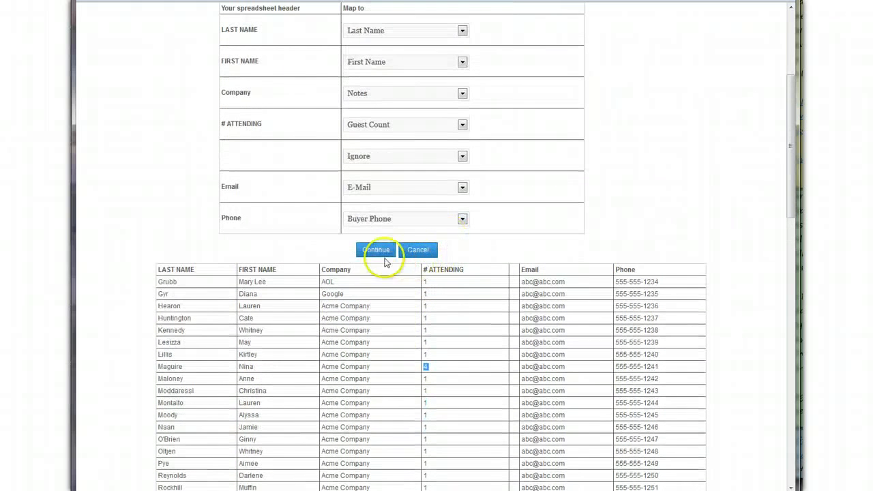
scroll(389, 307, "down", 1)
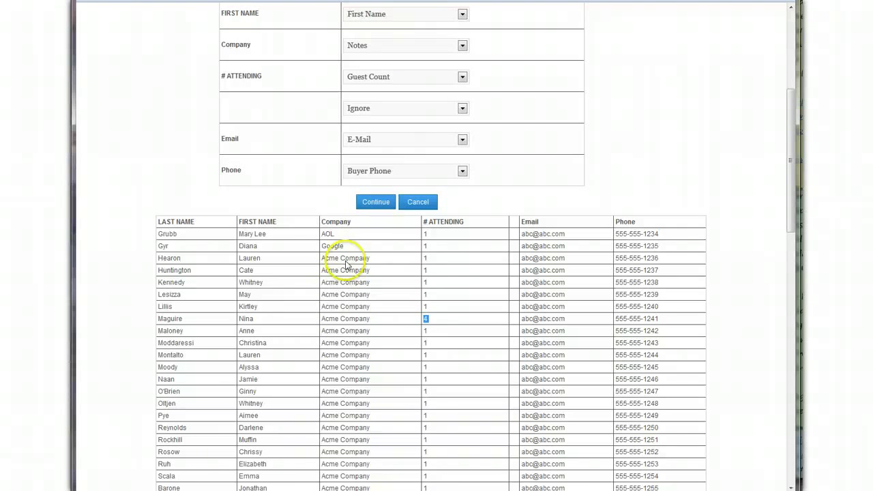
- Check the header mappings once more and continue with them to import the uploaded guests into the event
scroll(392, 214, "up", 3)
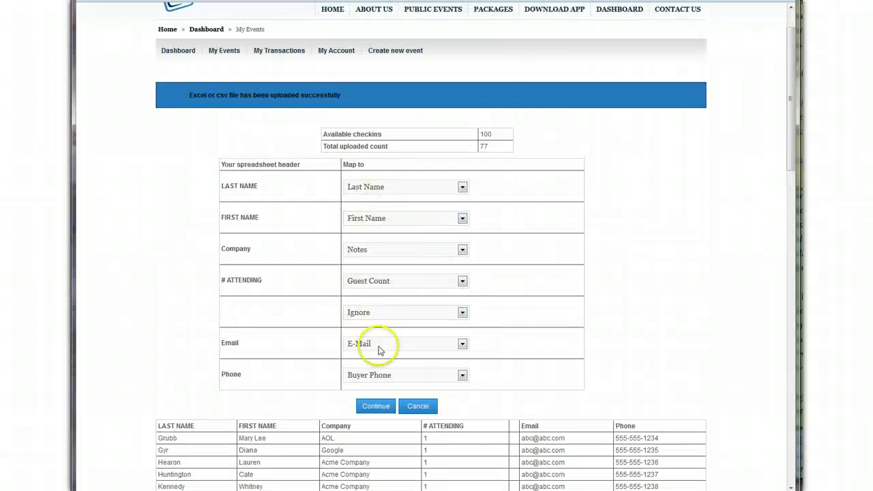
scroll(378, 351, "down", 1)
left_click(377, 391)
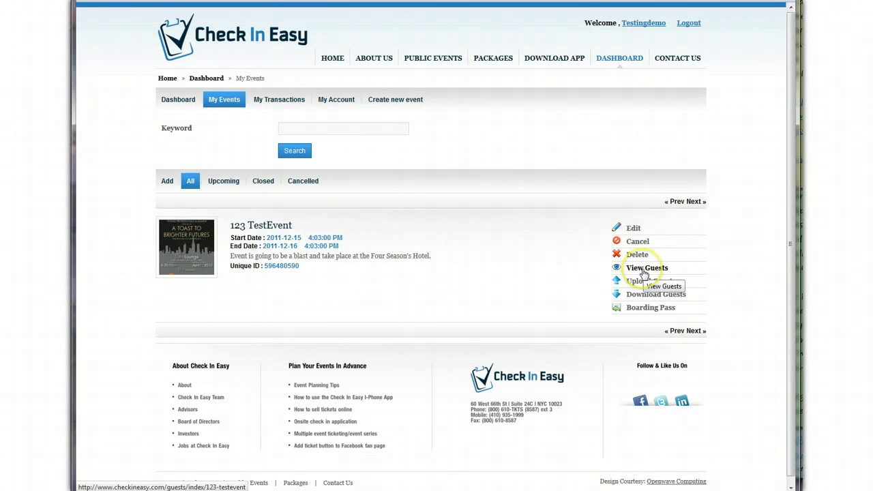
- Open the guest list of 123 TestEvent and review the event totals and each guest's contact, code, status, SMS and email columns
left_click(646, 269)
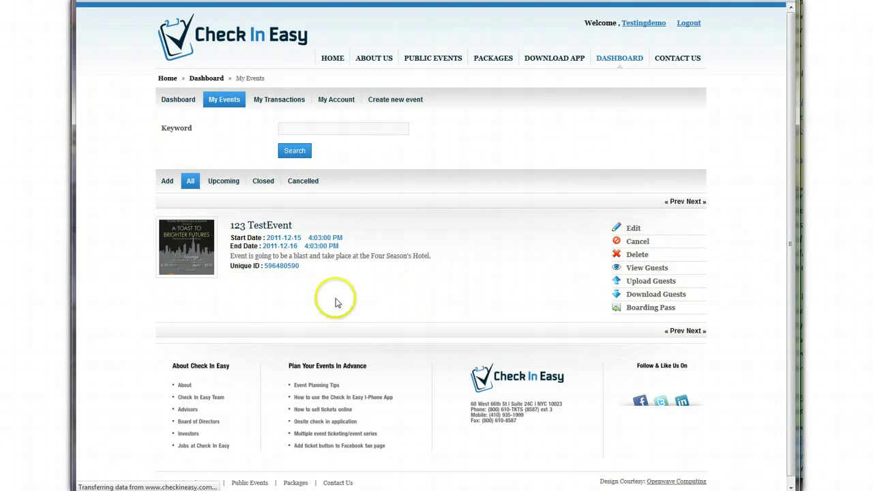
scroll(477, 254, "down", 3)
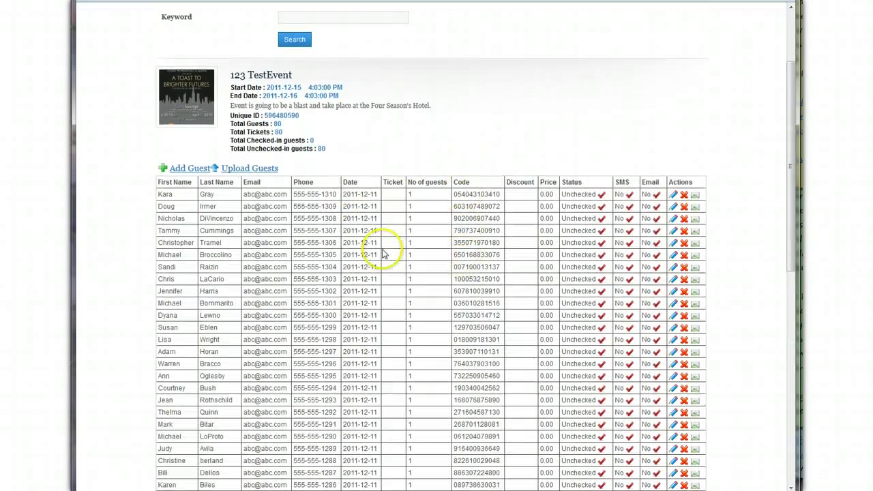
scroll(334, 246, "down", 1)
scroll(334, 247, "up", 3)
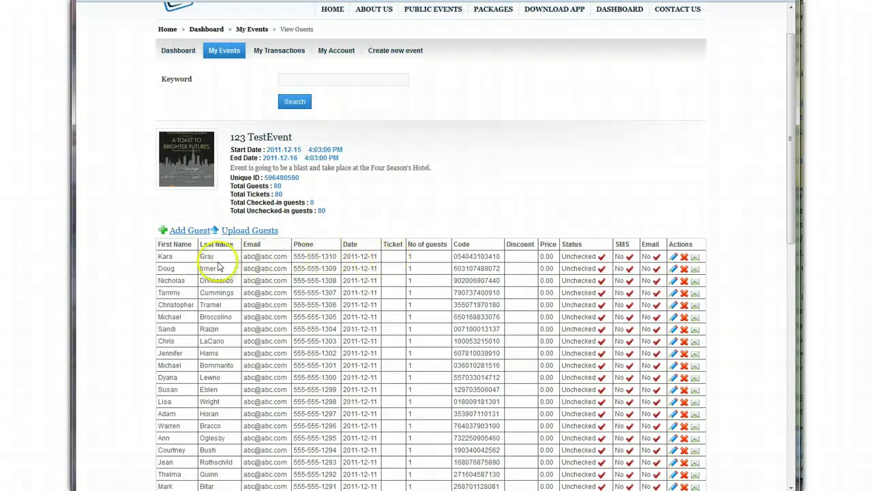
scroll(580, 238, "down", 2)
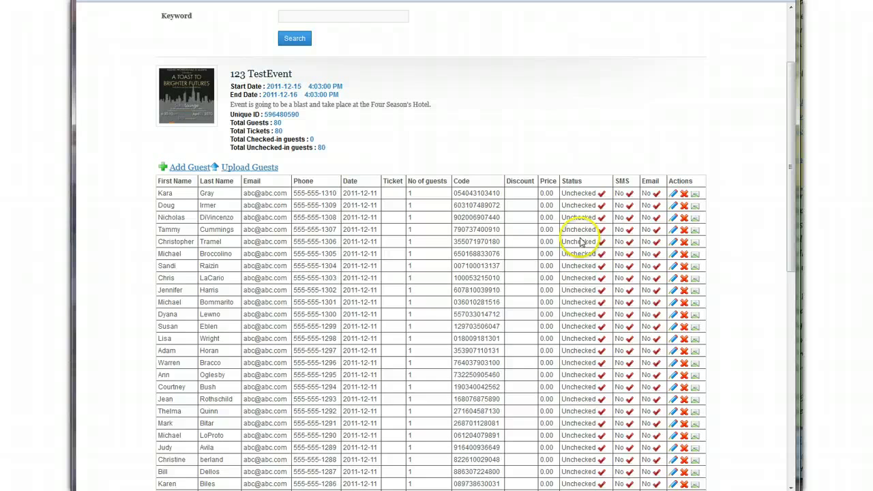
scroll(579, 235, "up", 1)
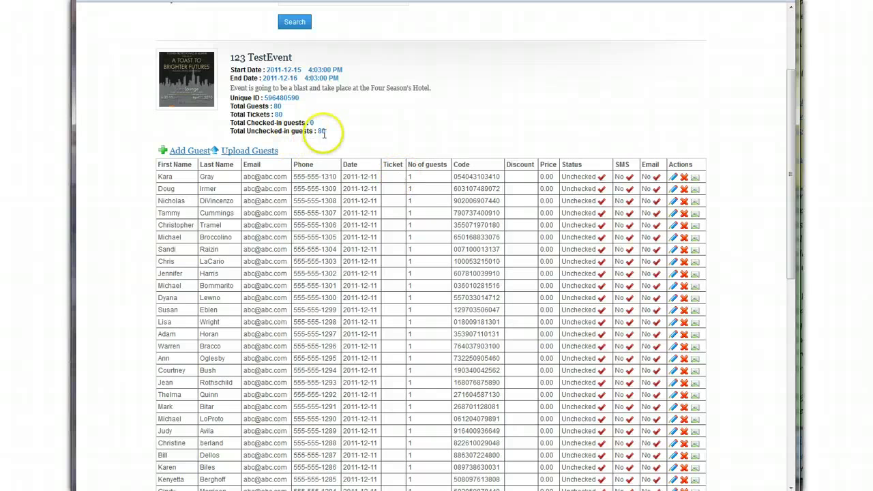
scroll(572, 213, "down", 3)
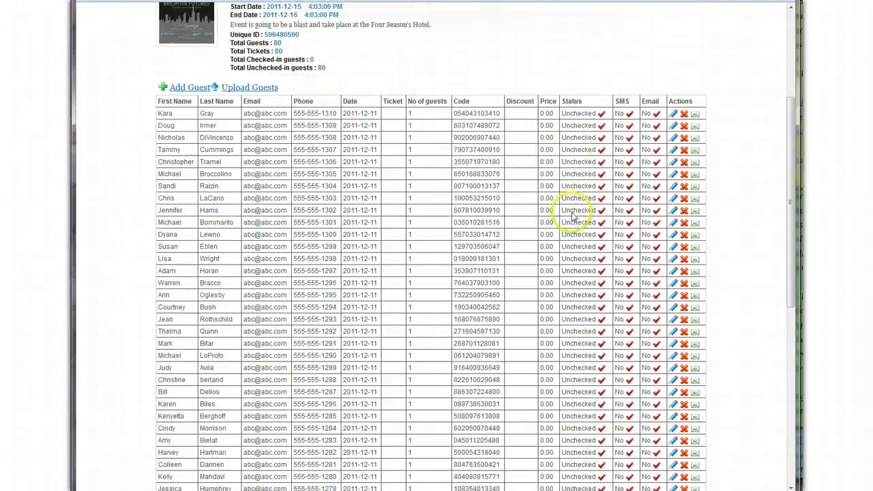
scroll(575, 209, "up", 3)
scroll(580, 238, "down", 1)
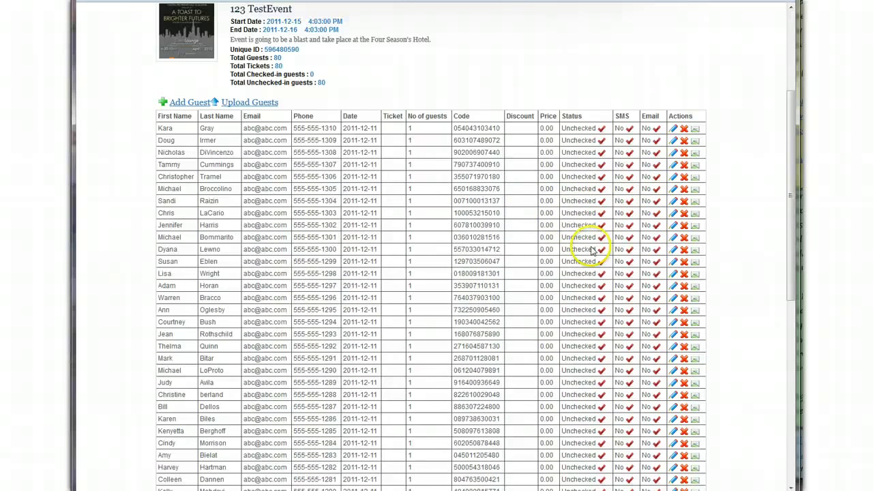
scroll(321, 226, "down", 1)
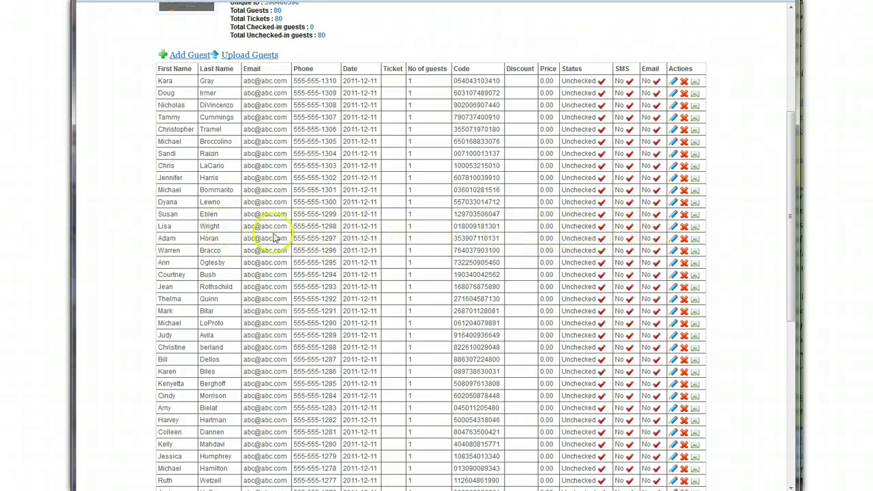
- Switch Email to Yes for the guest in the thirteenth row and SMS to Yes for the guest in the seventh row
left_click(655, 229)
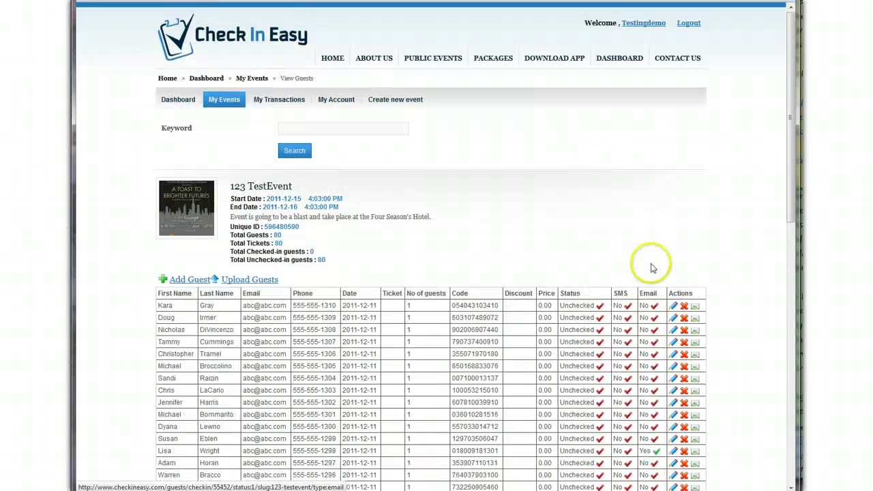
scroll(647, 266, "down", 3)
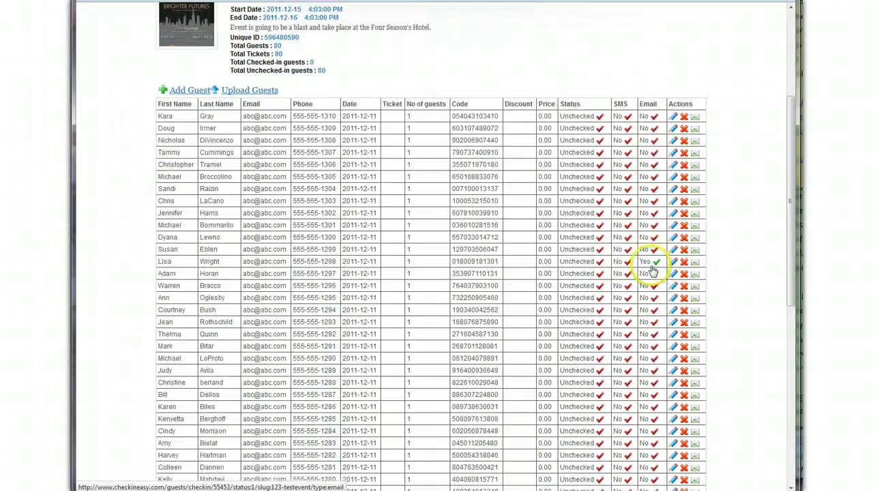
left_click(628, 190)
scroll(619, 238, "down", 3)
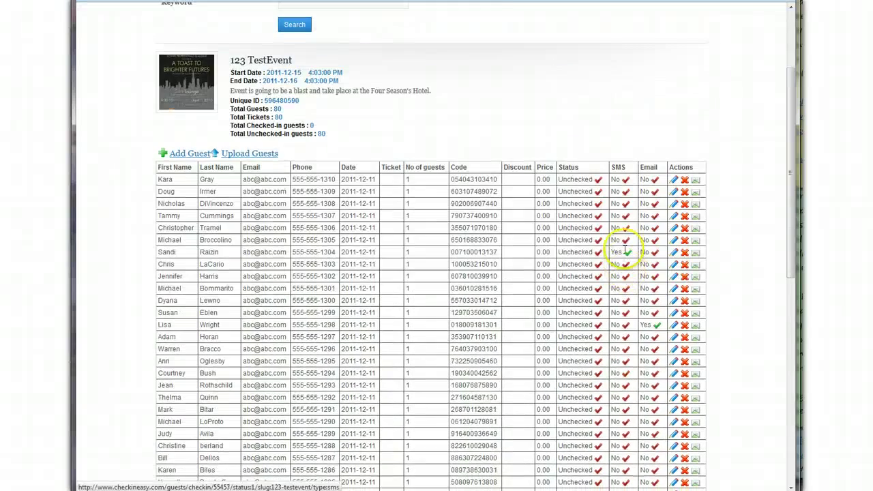
scroll(627, 263, "down", 5)
scroll(627, 262, "up", 5)
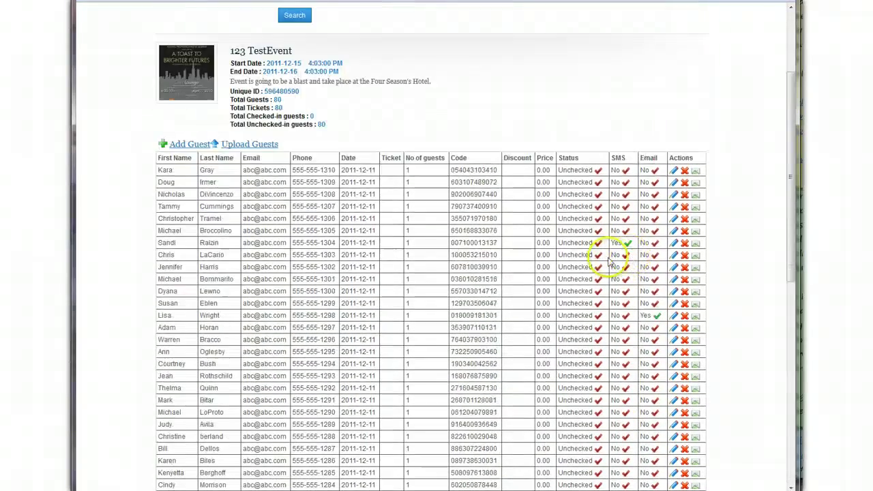
- Highlight the event's Unique ID label and value in the summary above the guest list, and clear the selection
scroll(610, 262, "up", 2)
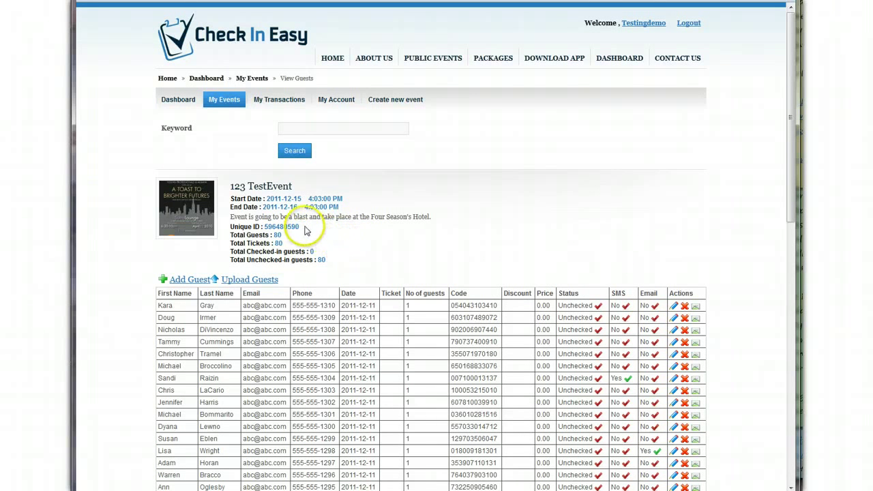
left_click_drag(306, 231, 268, 226)
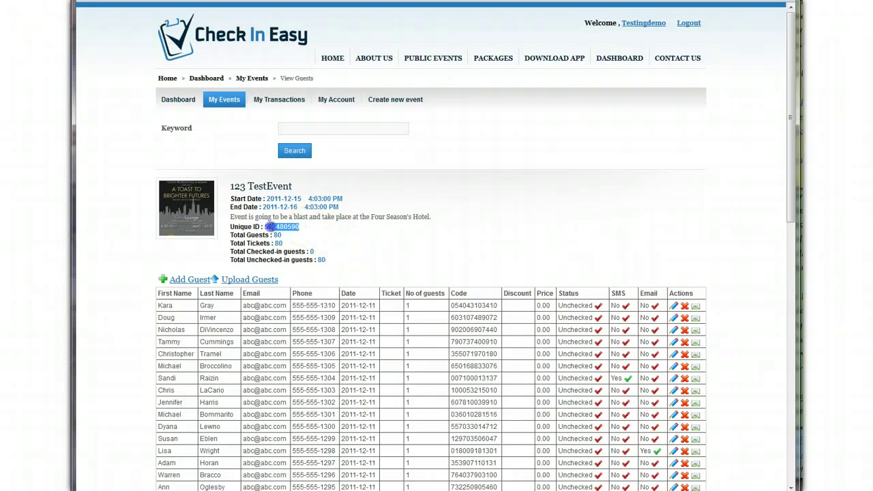
right_click(308, 232)
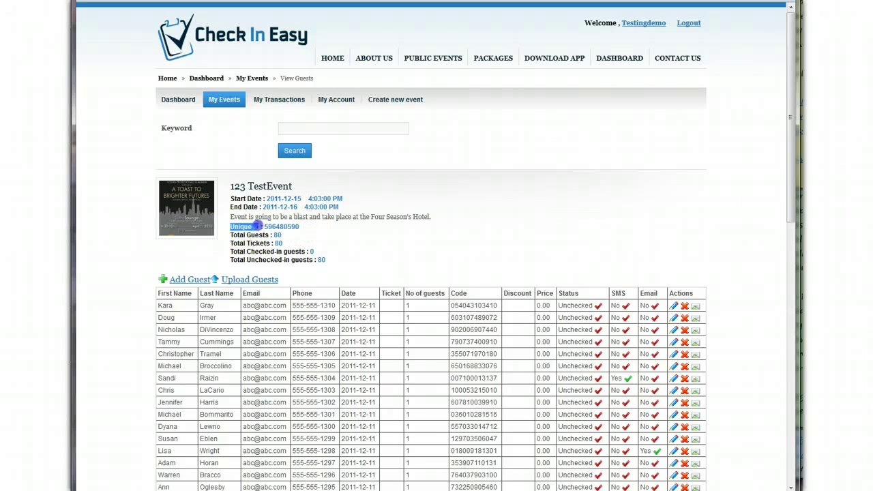
right_click(343, 234)
right_click(292, 226)
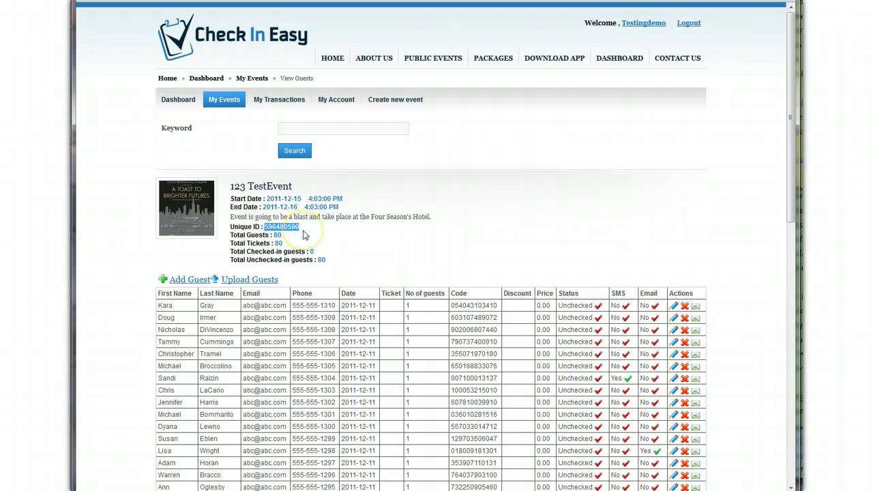
left_click(309, 230)
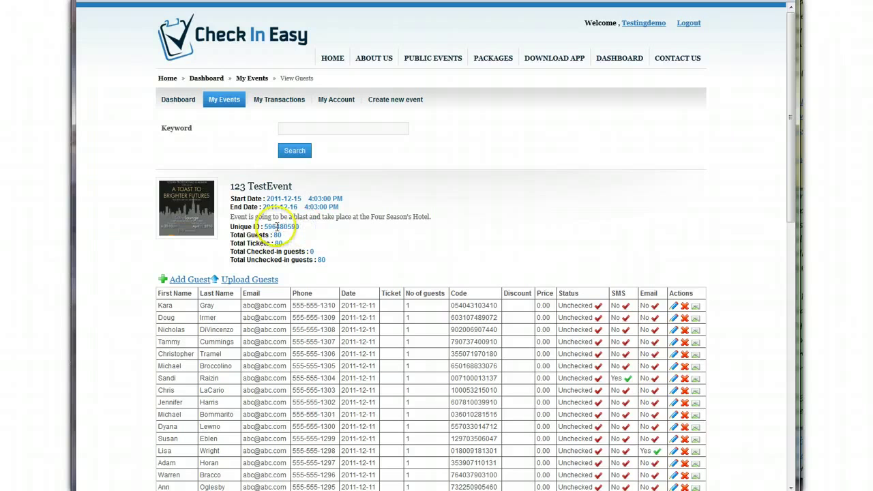
left_click(285, 228)
left_click(310, 228)
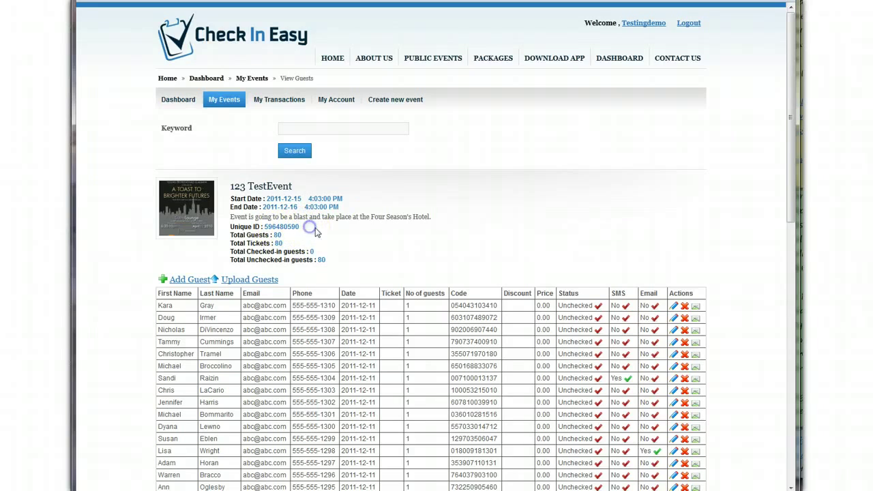
- Look through the rest of the guest list and open the 123 TestEvent details page
scroll(372, 230, "down", 9)
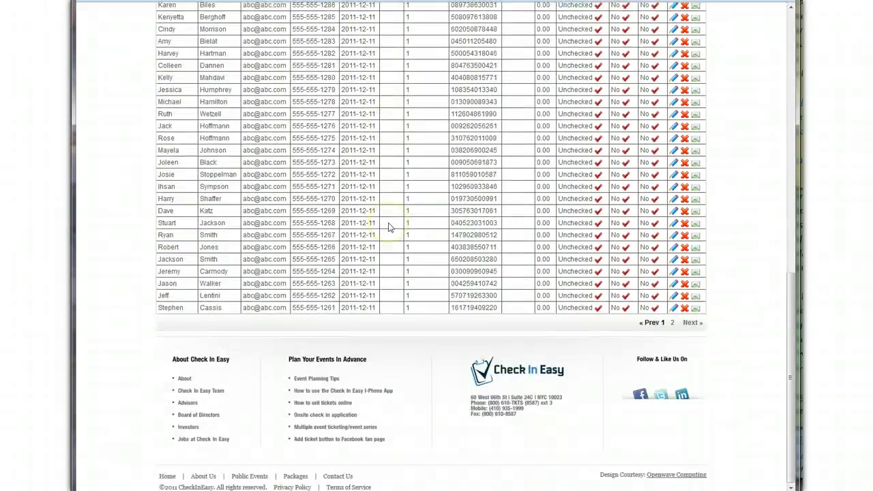
scroll(389, 228, "up", 4)
scroll(390, 228, "up", 4)
left_click(268, 147)
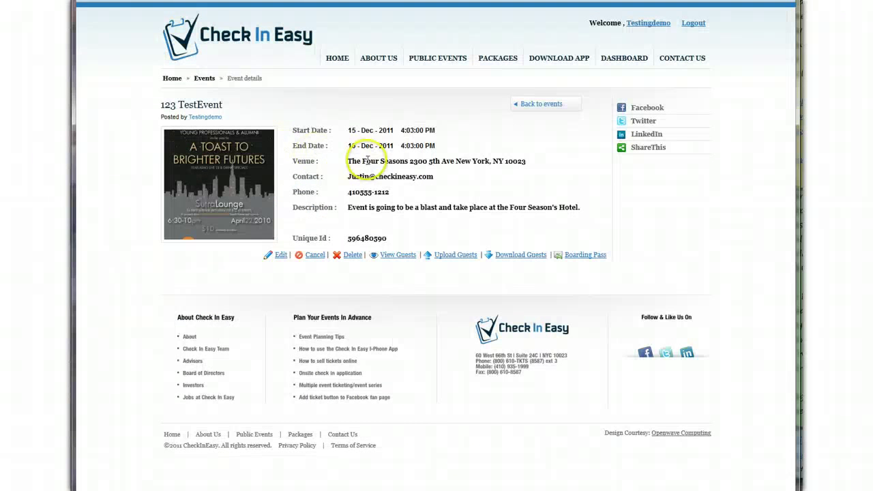
- Open the event's Boarding Pass form and enter the subject "This is your ticket to the event on Thursday" and the message "Can't wait to see you."
left_click(586, 256)
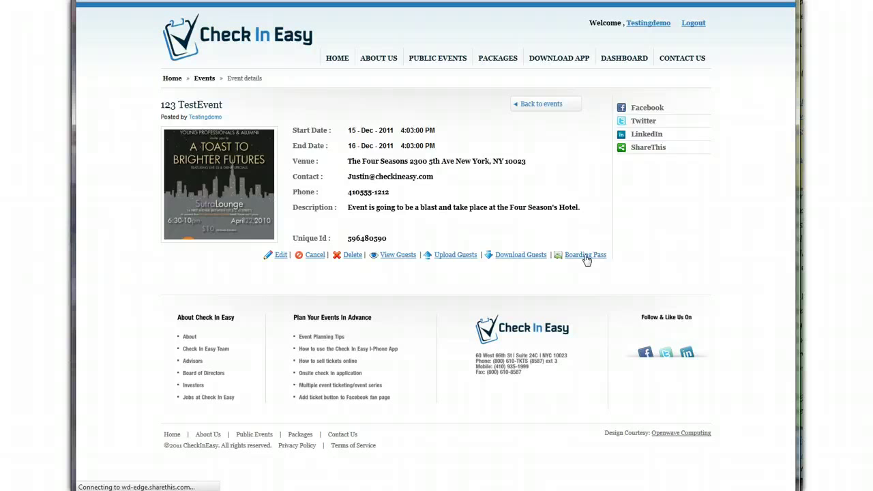
left_click(295, 137)
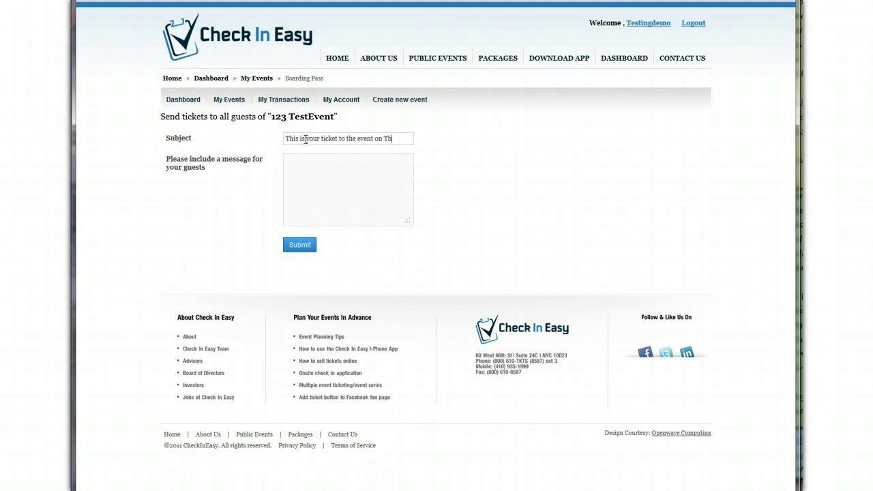
left_click(325, 170)
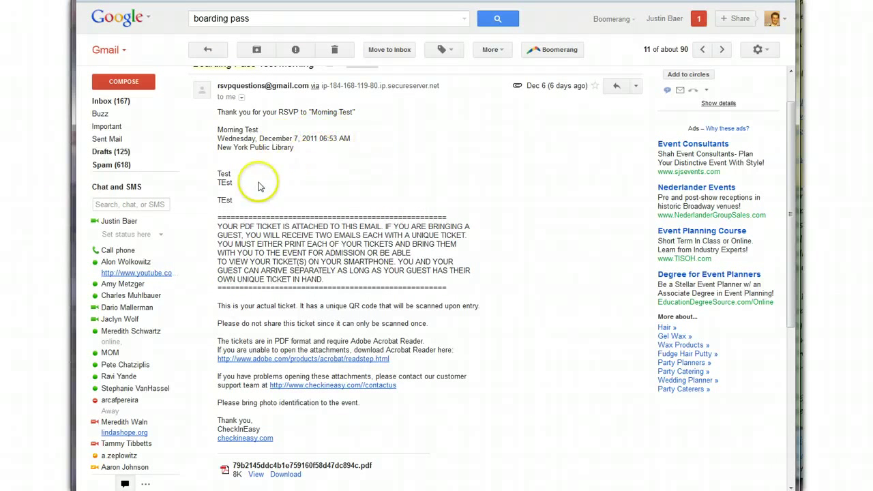
- In Gmail, examine the "Boarding Pass Test Morning" sample email, highlighting its custom message, event name, date and location, and its ticket instructions
left_click(227, 197)
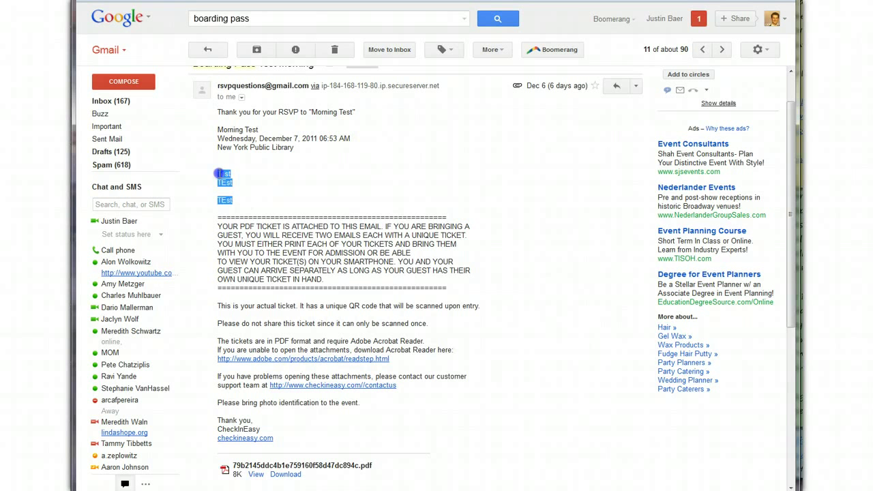
left_click(238, 203)
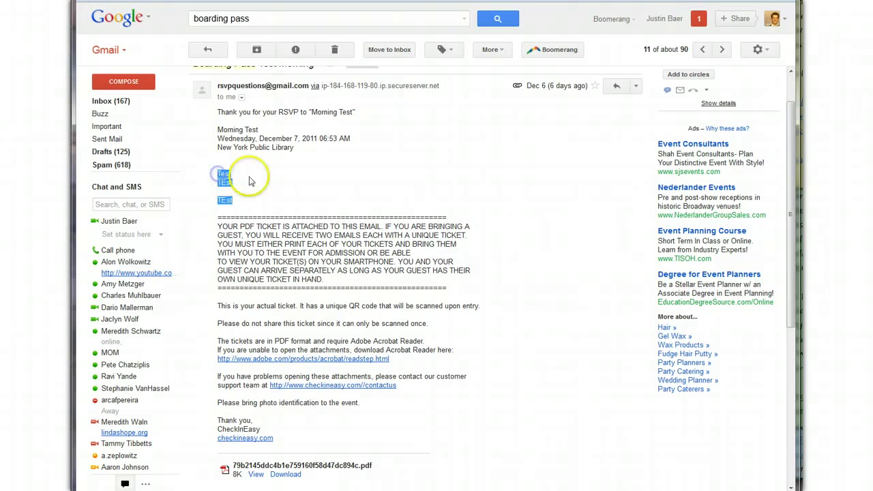
scroll(337, 218, "up", 1)
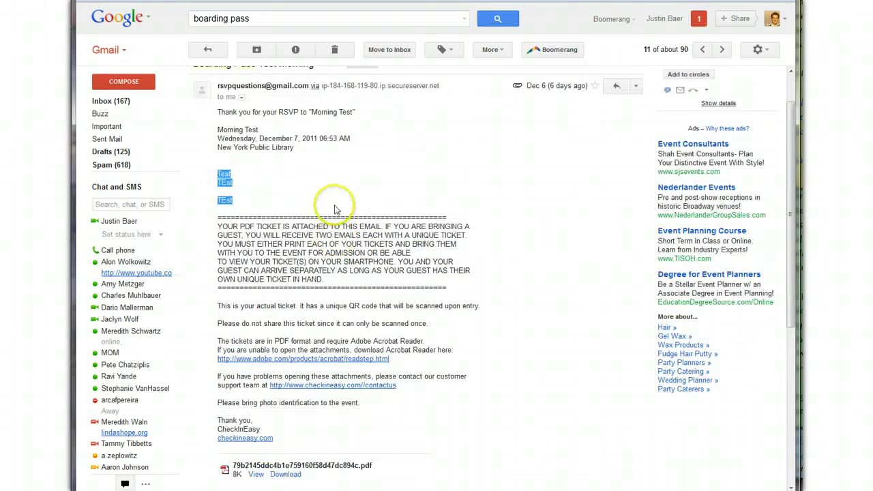
left_click_drag(298, 178, 244, 162)
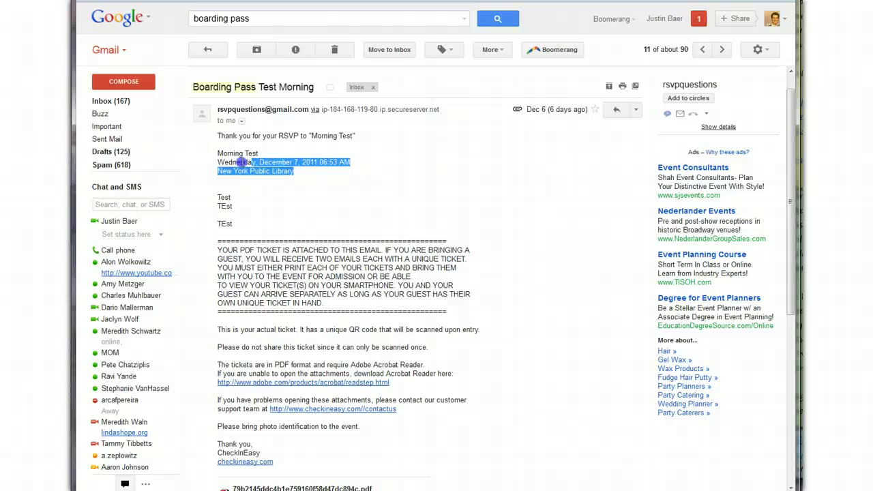
left_click(274, 136)
double_click(310, 136)
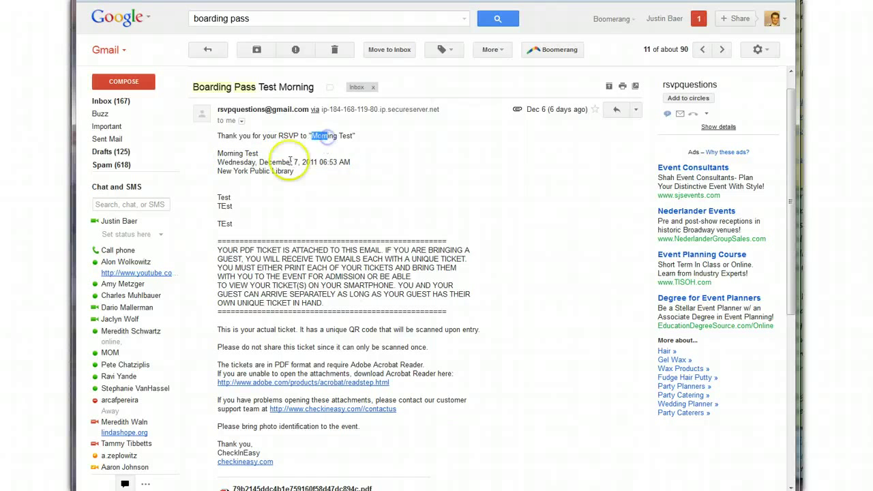
left_click(283, 163)
scroll(327, 332, "down", 3)
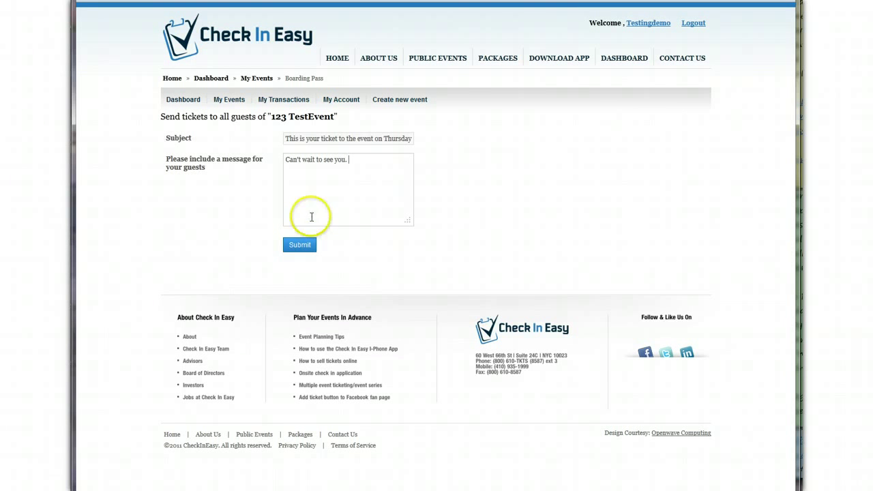
- Leave the Boarding Pass form in Check In Easy without submitting it and go to My Events
left_click(240, 106)
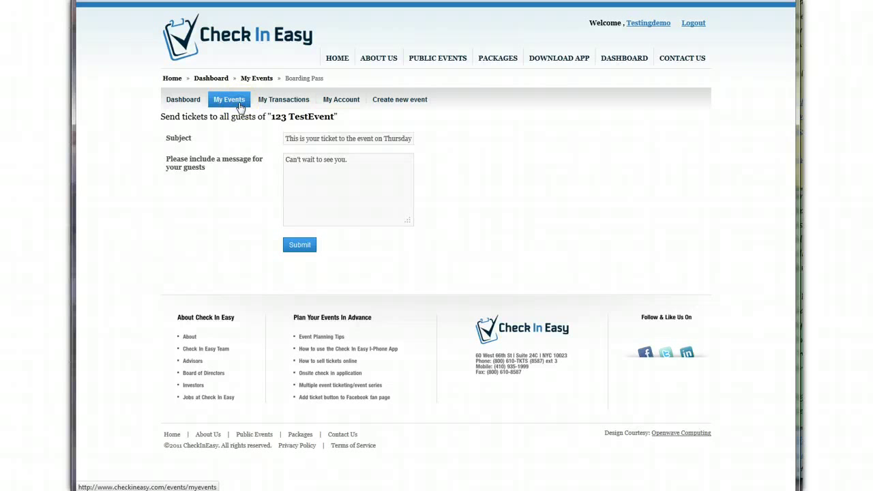